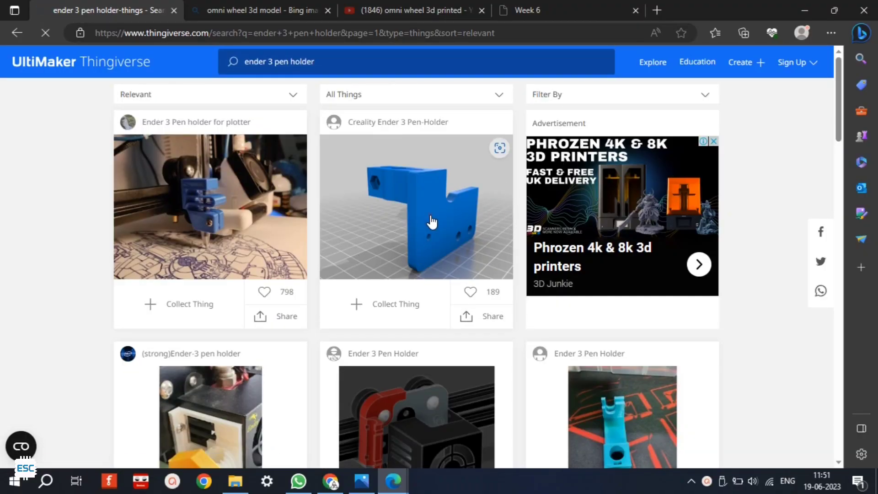
Open the Creality Ender 3 Pen-Holder design page and scroll it down and back to the top
click(431, 222)
click(838, 148)
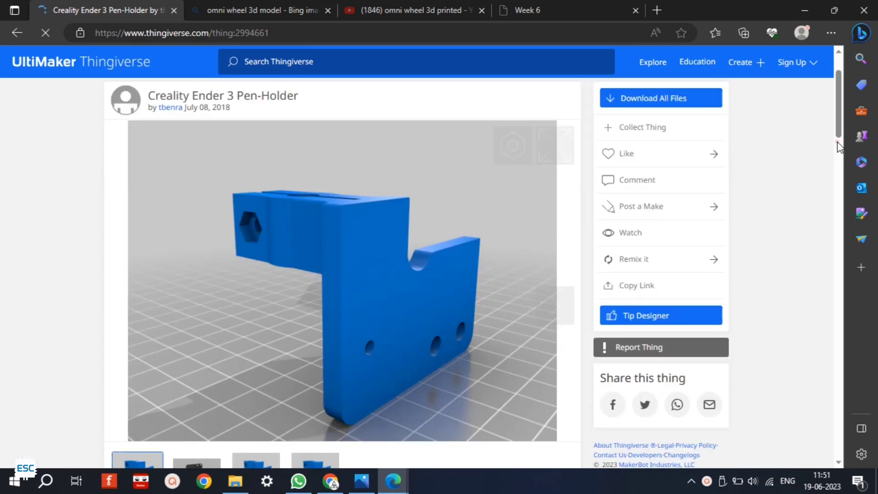
click(838, 115)
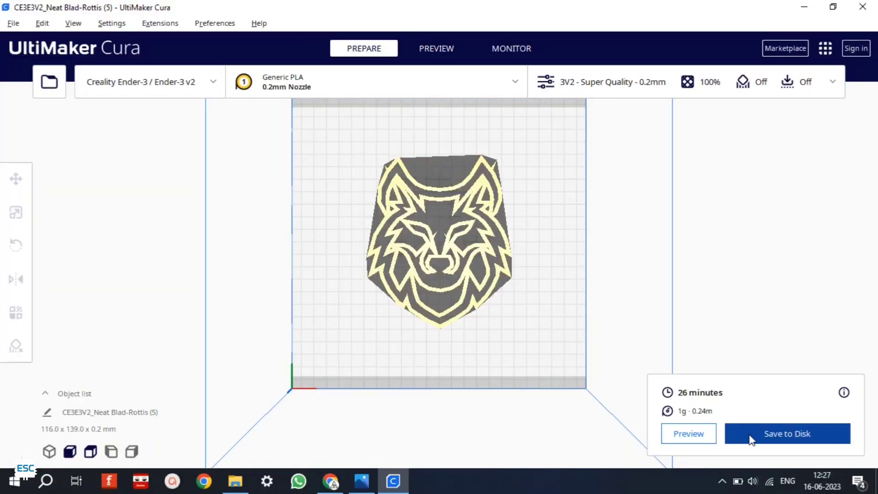
Inspect the sliced wolf layer in perspective in Preview, then return to the Convertio browser page
click(688, 434)
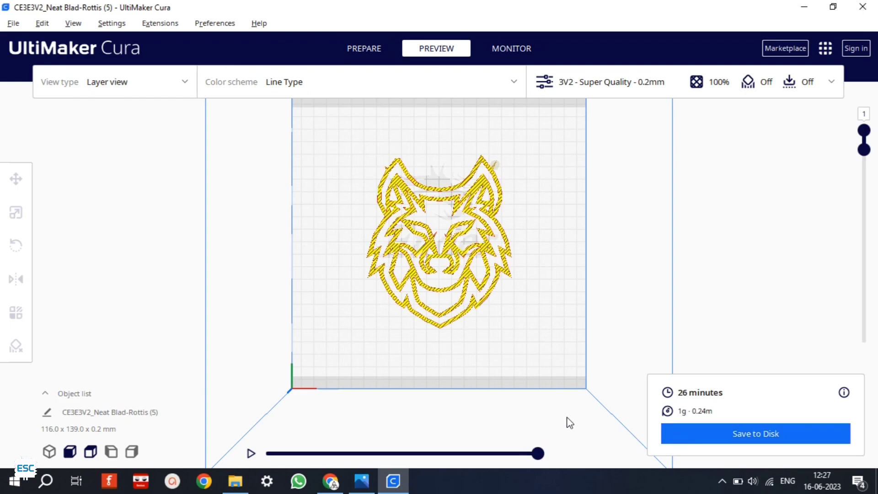
right_drag(325, 410, 370, 308)
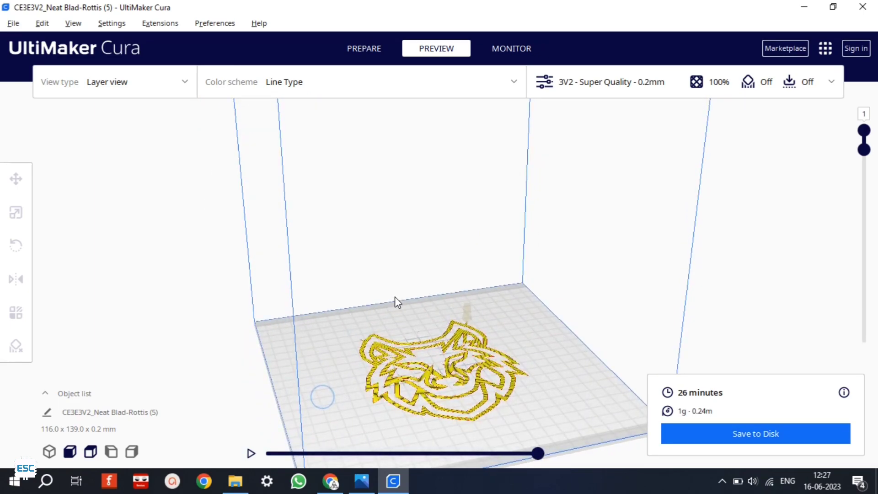
scroll(436, 339, up, 3)
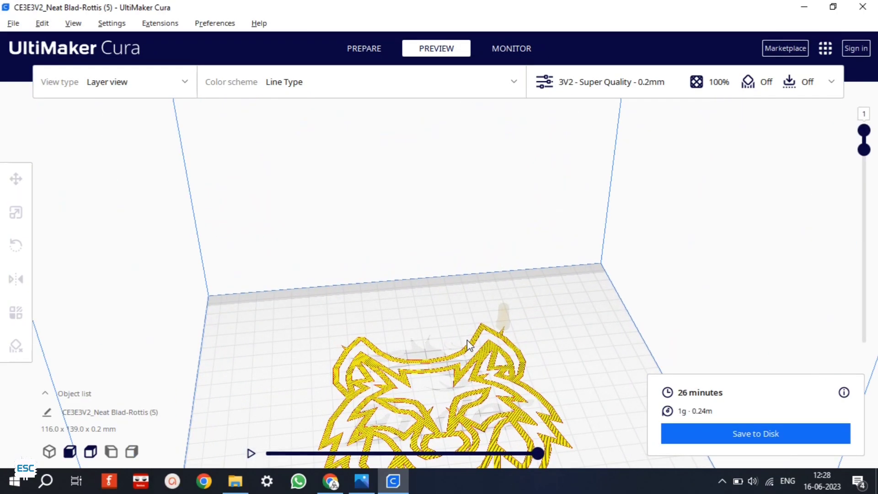
scroll(467, 340, down, 1)
middle_drag(427, 327, 439, 218)
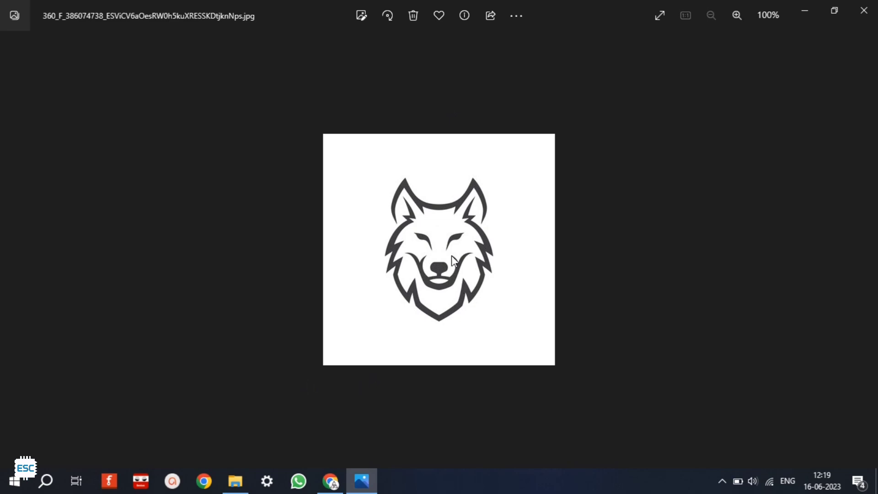
click(341, 474)
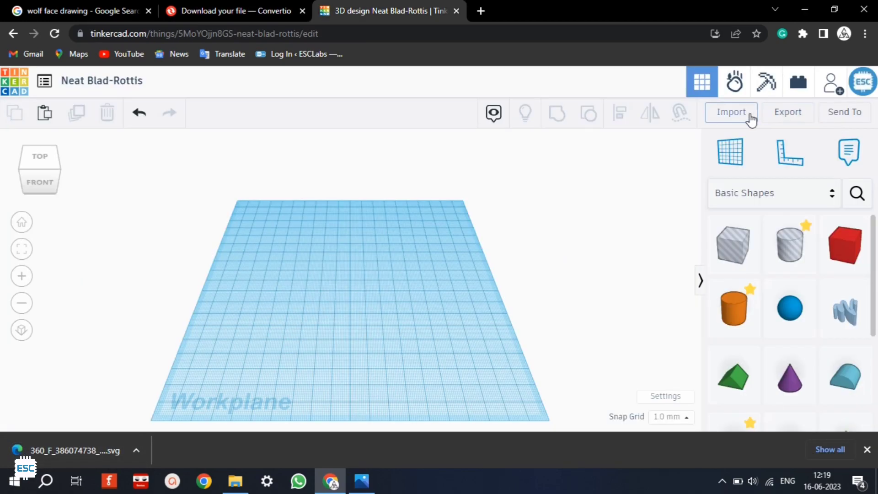
Start importing the converted wolf SVG file into the Tinkercad design
click(751, 120)
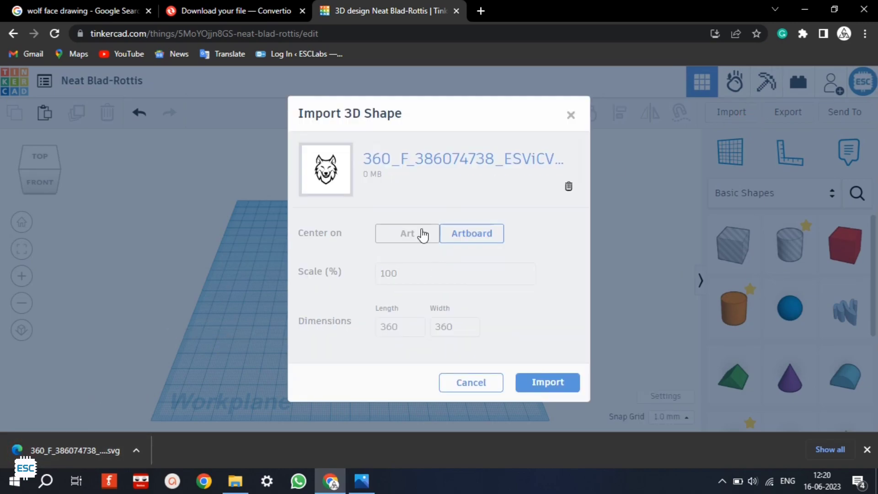
Place the imported wolf on the workplane and flatten it to 0.2 mm height
click(548, 382)
mouse_move(344, 255)
mouse_down()
mouse_move(378, 294)
mouse_move(367, 291)
mouse_up()
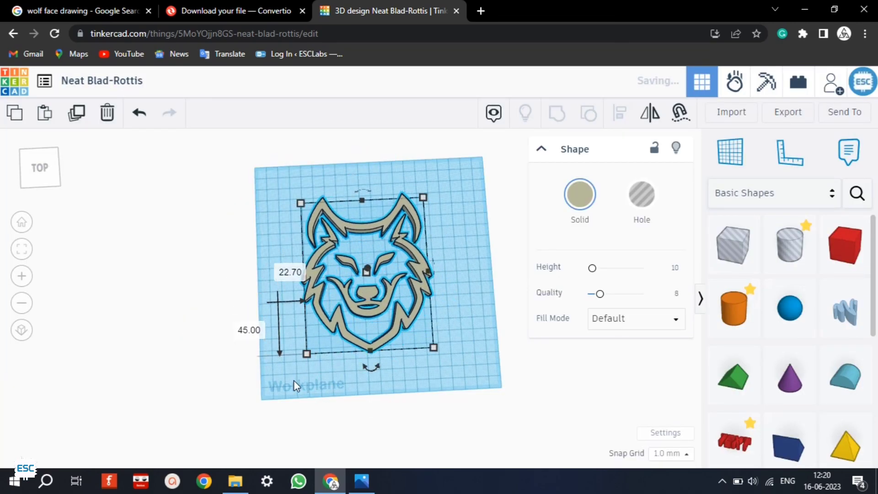
right_drag(307, 372, 353, 331)
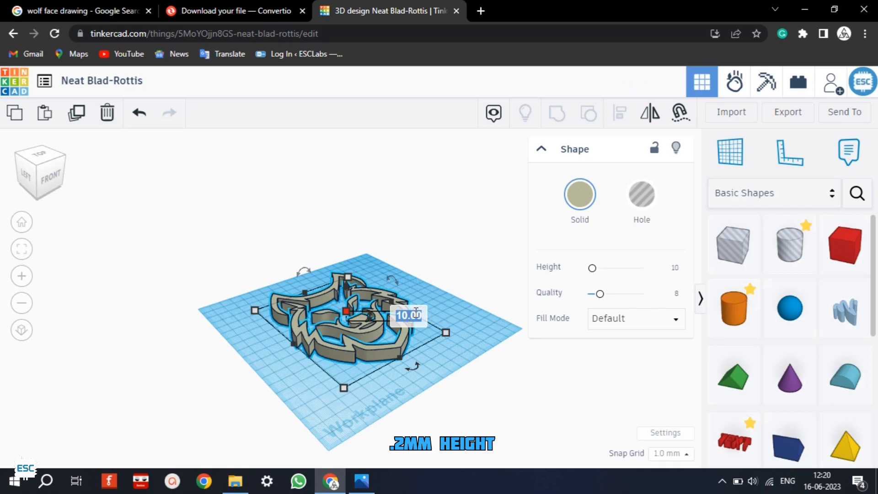
drag(430, 309, 445, 311)
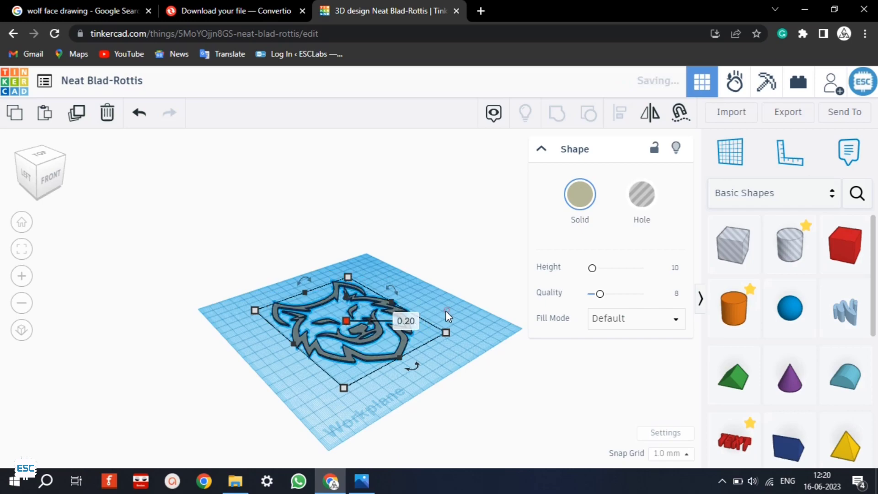
click(459, 304)
mouse_move(458, 296)
right_down()
mouse_move(403, 405)
mouse_move(360, 391)
right_up()
Set the wolf's Fill Mode to Outer Line and export the design as an STL
click(387, 347)
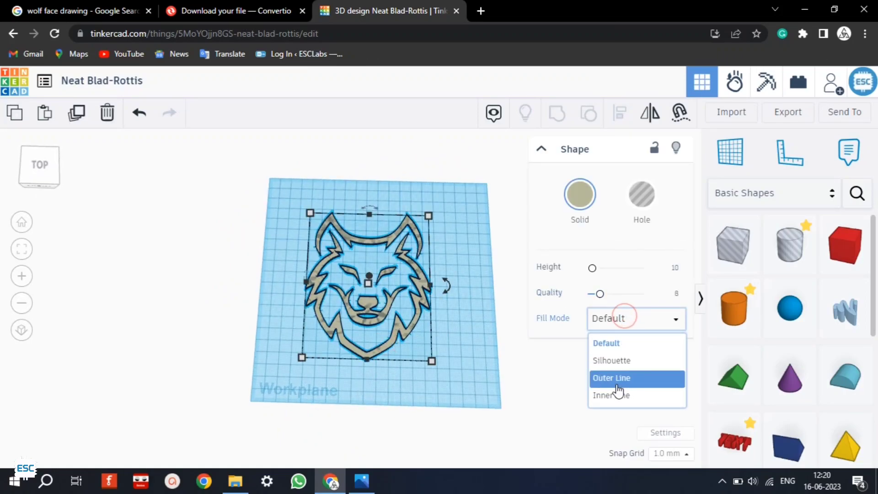
click(614, 380)
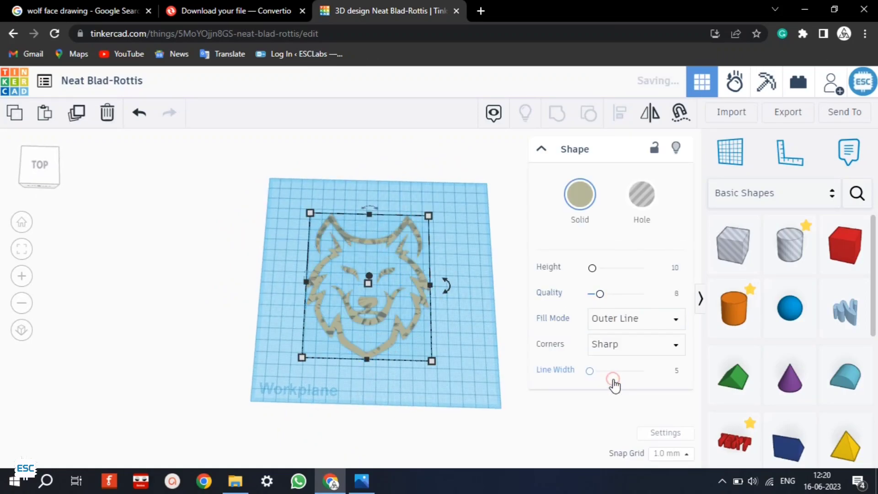
click(456, 316)
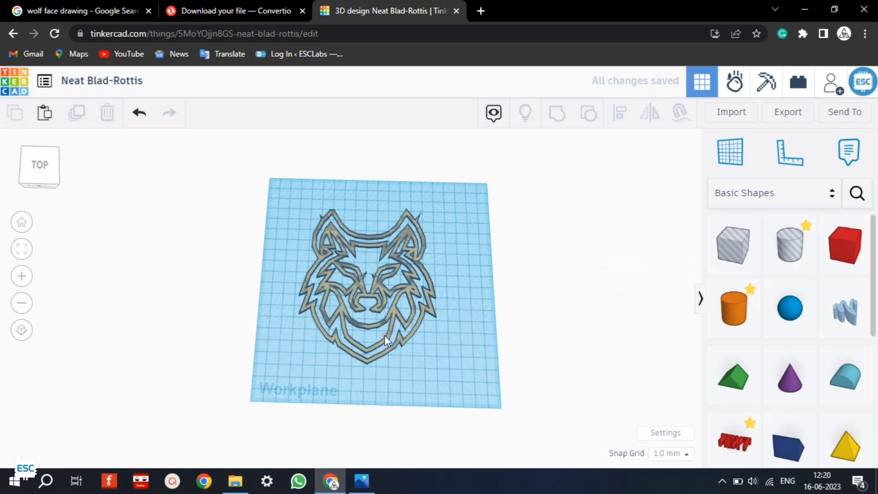
scroll(364, 307, up, 2)
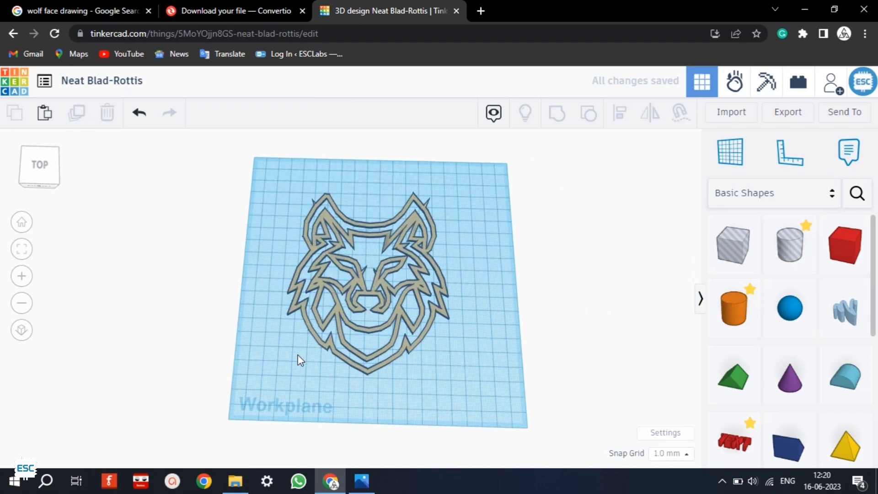
right_drag(298, 355, 329, 407)
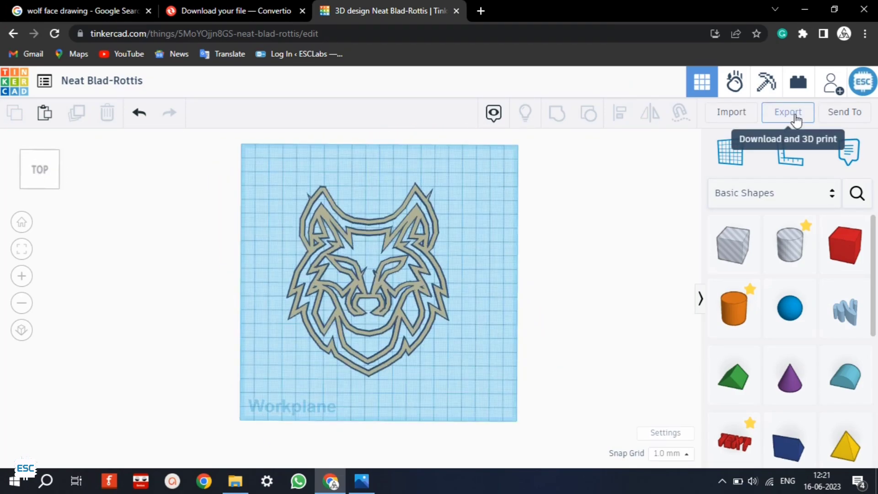
click(789, 114)
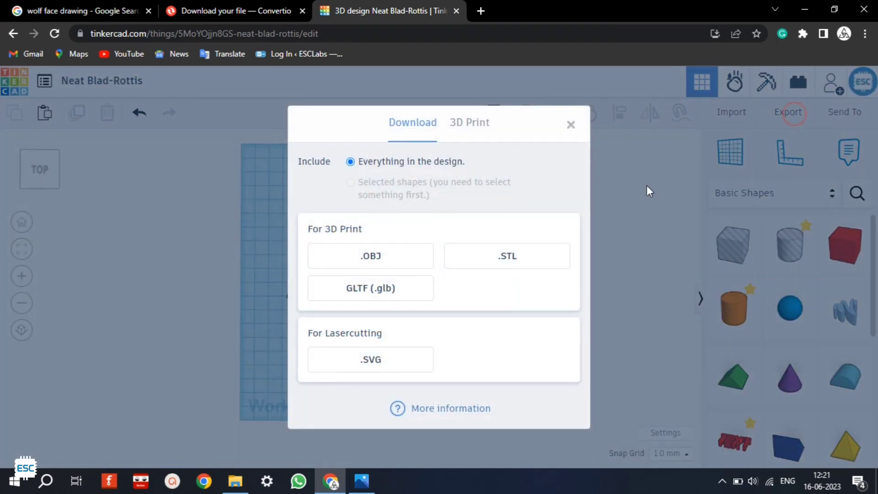
click(494, 260)
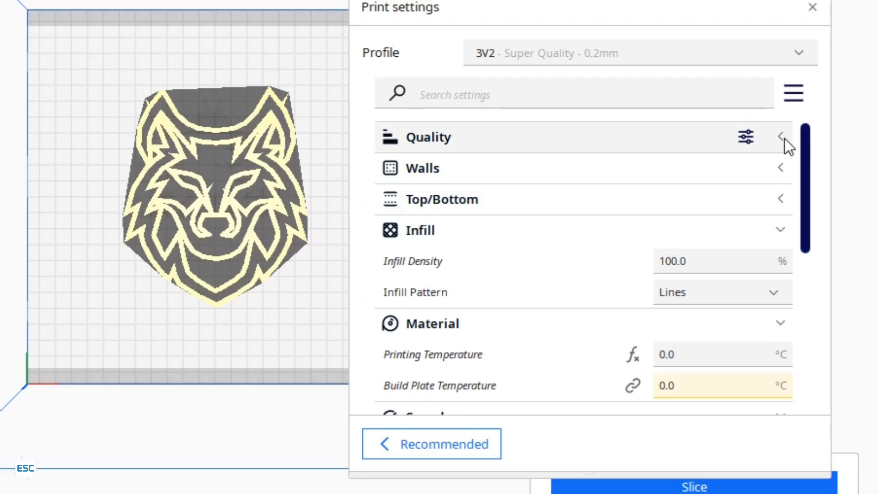
In Custom settings, set 0.2 mm layer height, one wall line, and 0 temperatures
click(783, 142)
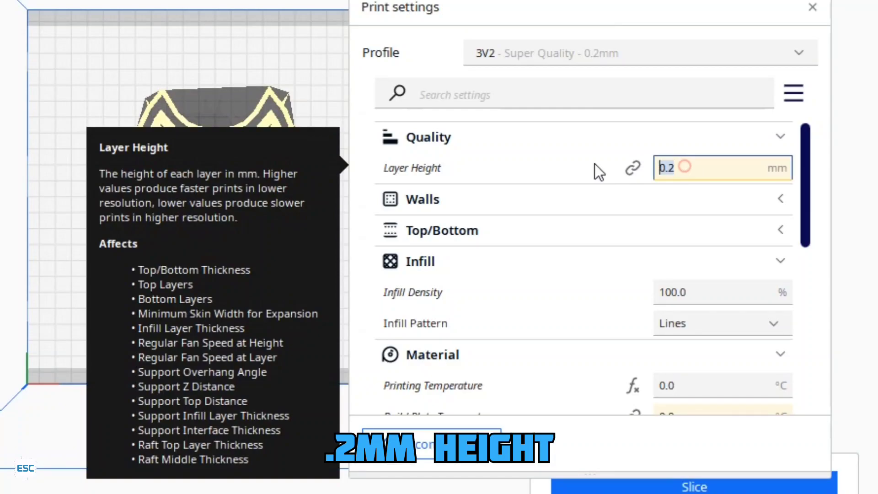
key(BackSpace)
text(.)
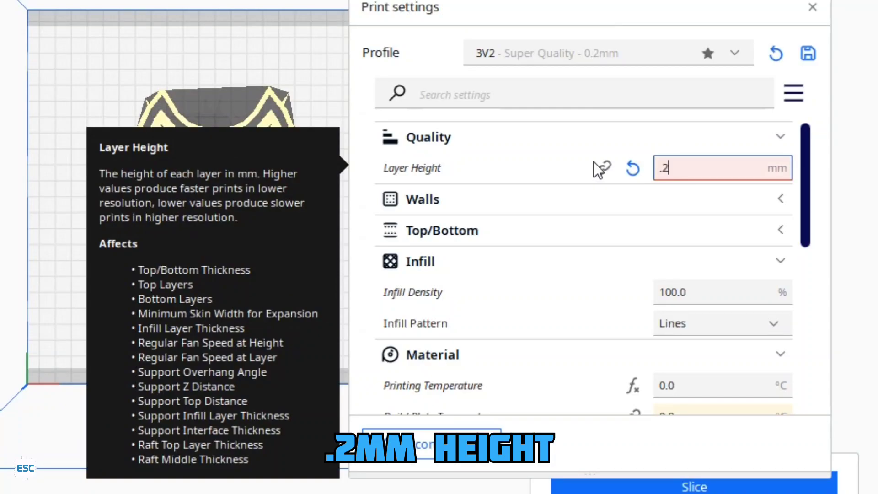
click(614, 195)
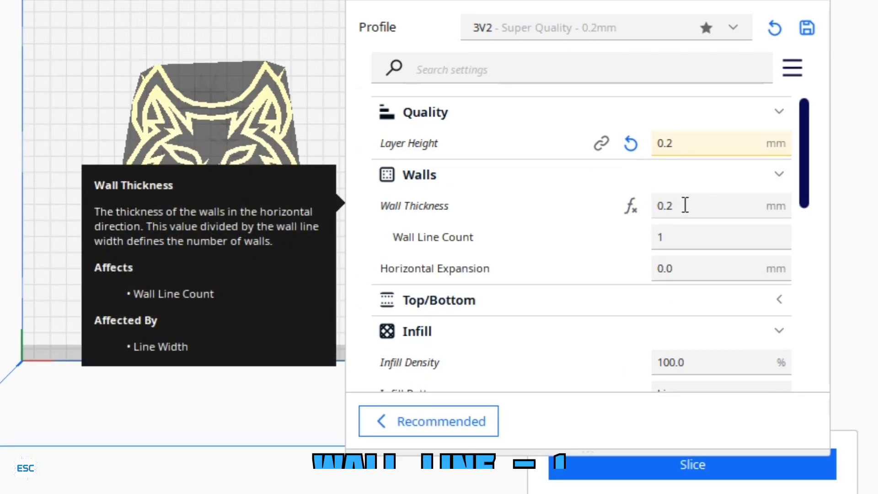
click(691, 232)
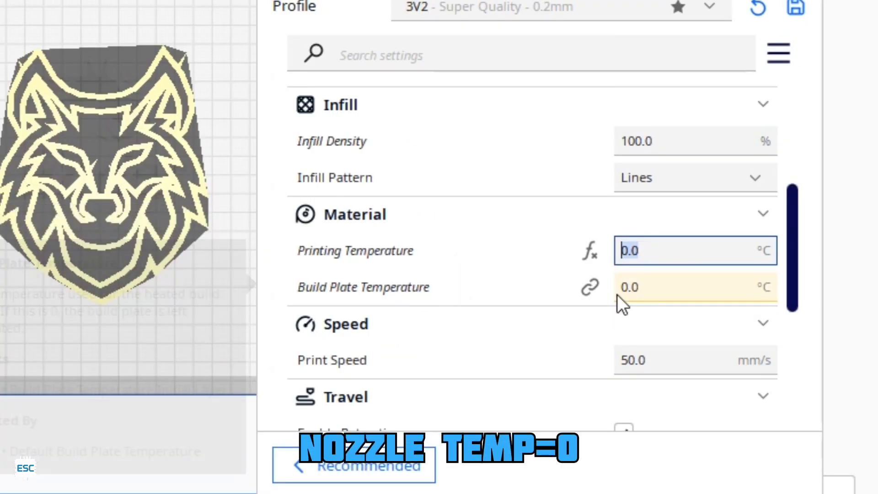
click(642, 289)
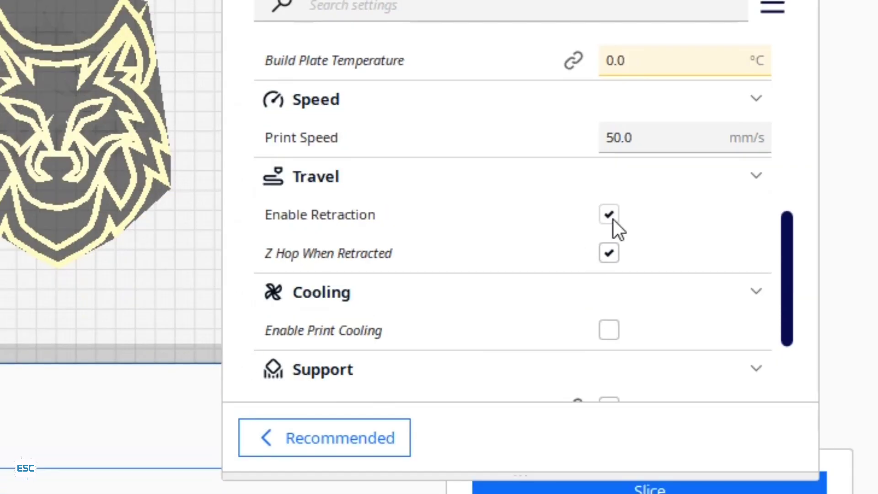
Enable retraction with a 1 mm Z hop height and preview the sliced wolf
click(613, 220)
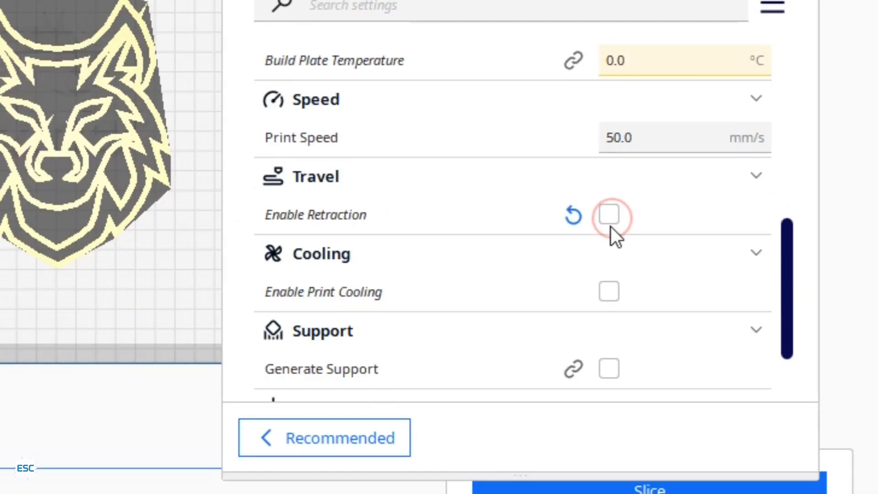
click(609, 218)
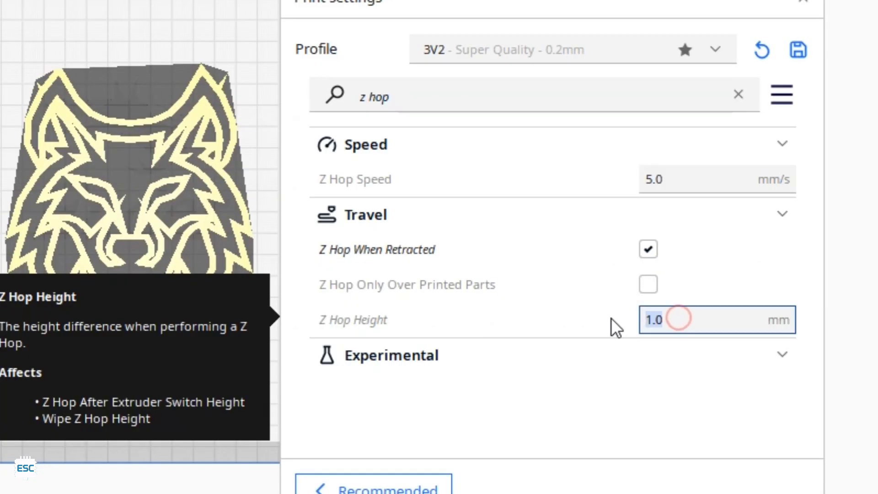
key(ctrl+a)
text(1)
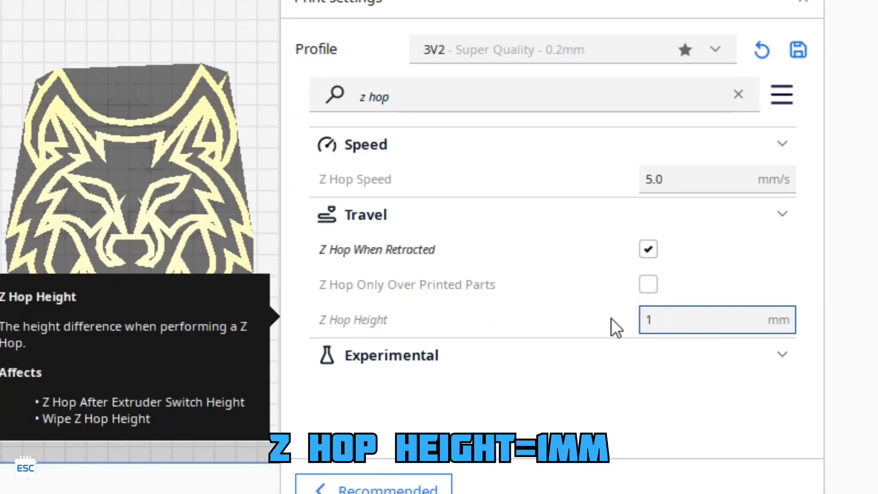
text(.0)
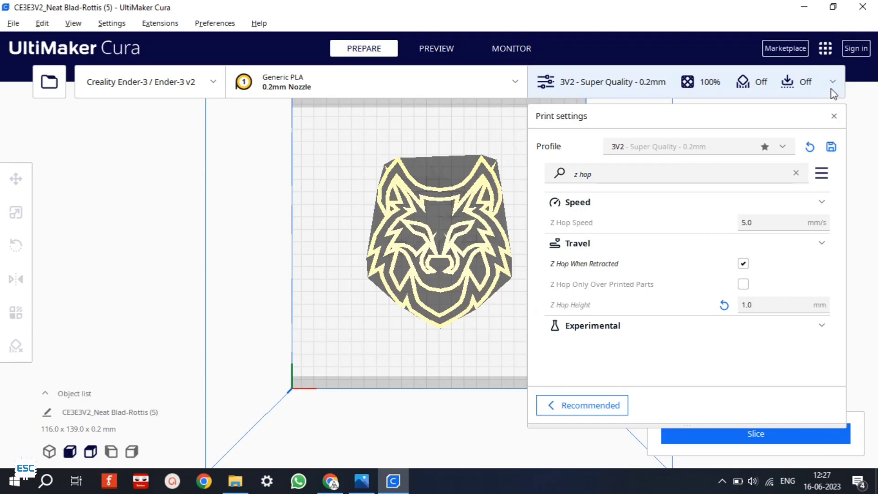
click(832, 82)
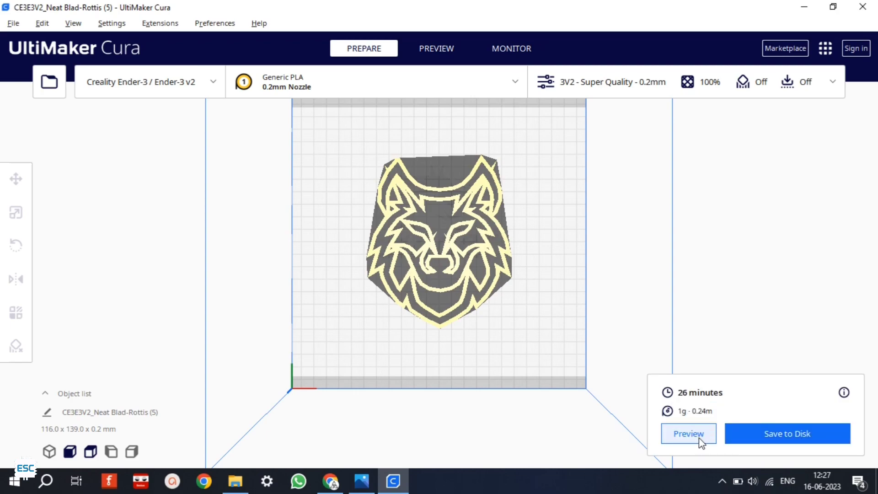
click(697, 435)
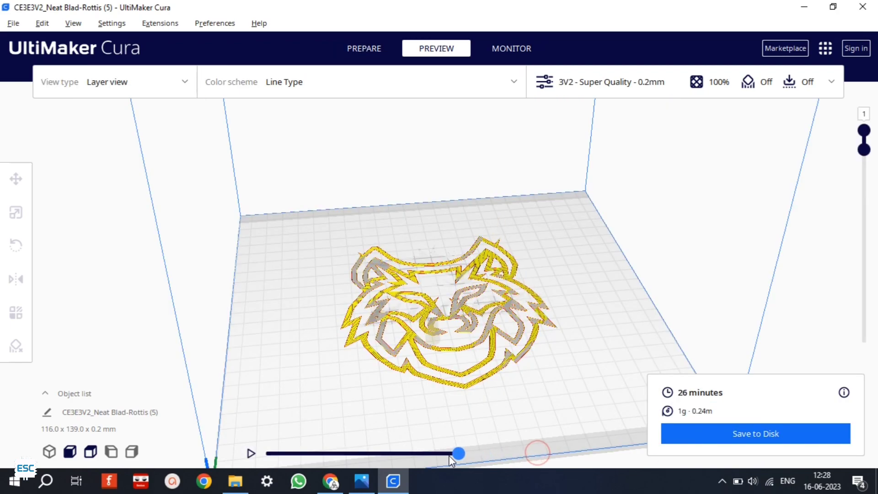